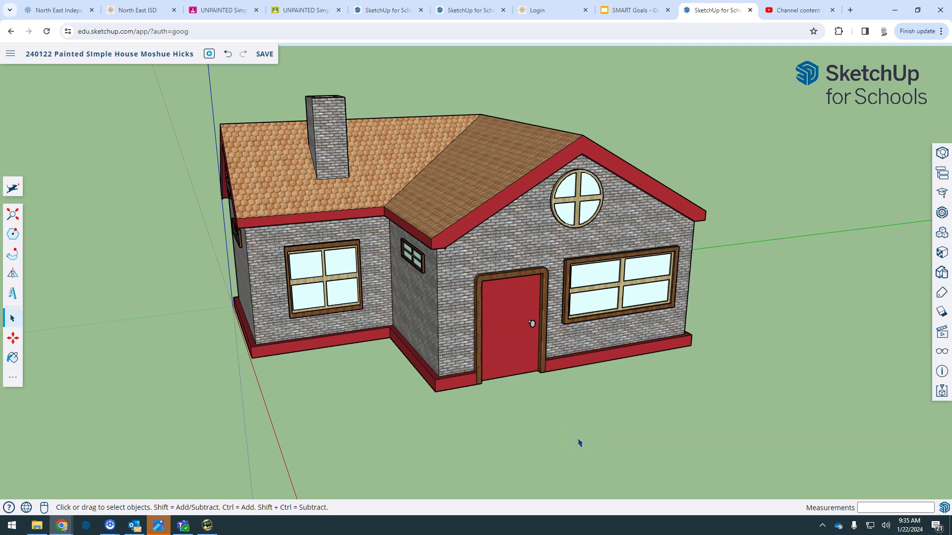
# - Select the entire house and make it into a single group
pyautogui.hotkey('ctrl', 'a')
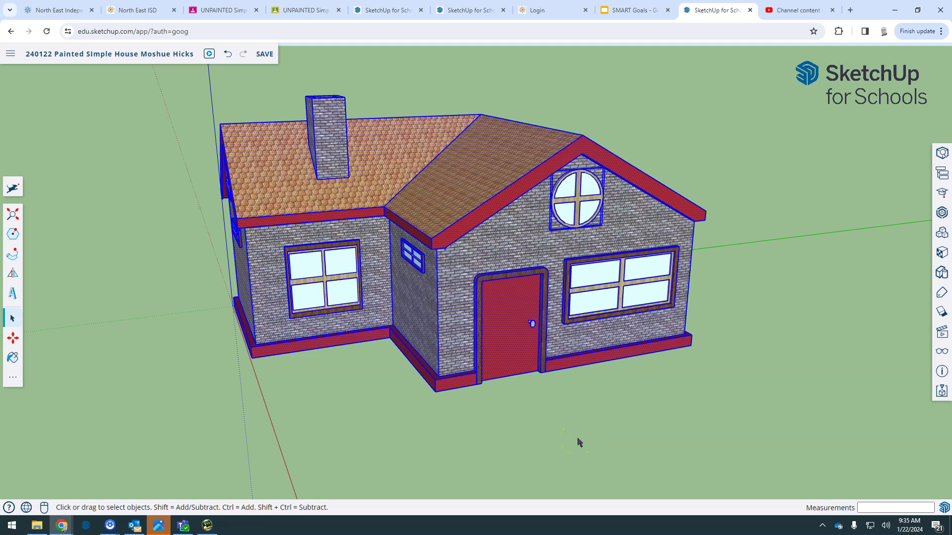
pyautogui.rightClick(472, 249)
pyautogui.click(518, 355)
# - From underneath, move the grouped house about 17' 4" so that its floor roughly straddles the origin
pyautogui.moveTo(552, 432); pyautogui.dragTo(479, 227, button='middle')
pyautogui.moveTo(512, 332); pyautogui.dragTo(534, 209, button='middle')
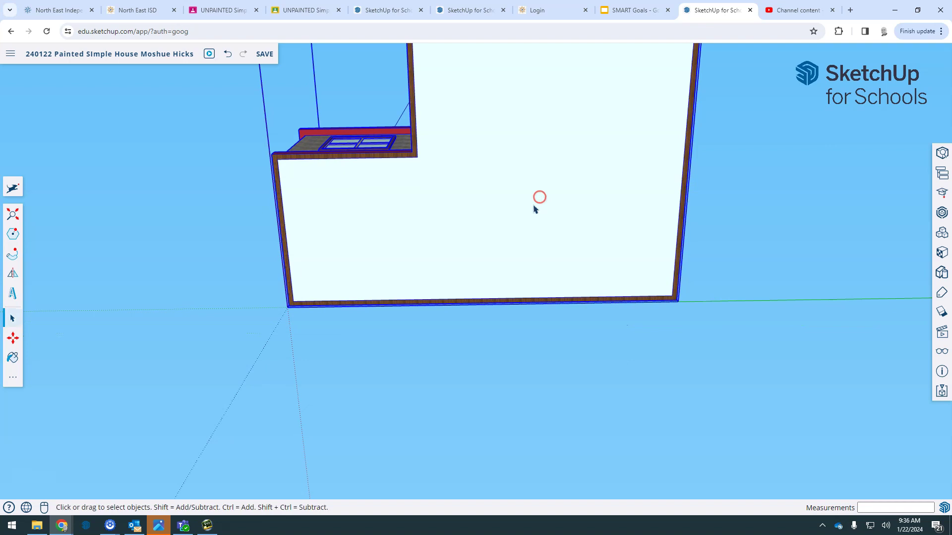
pyautogui.press('m')
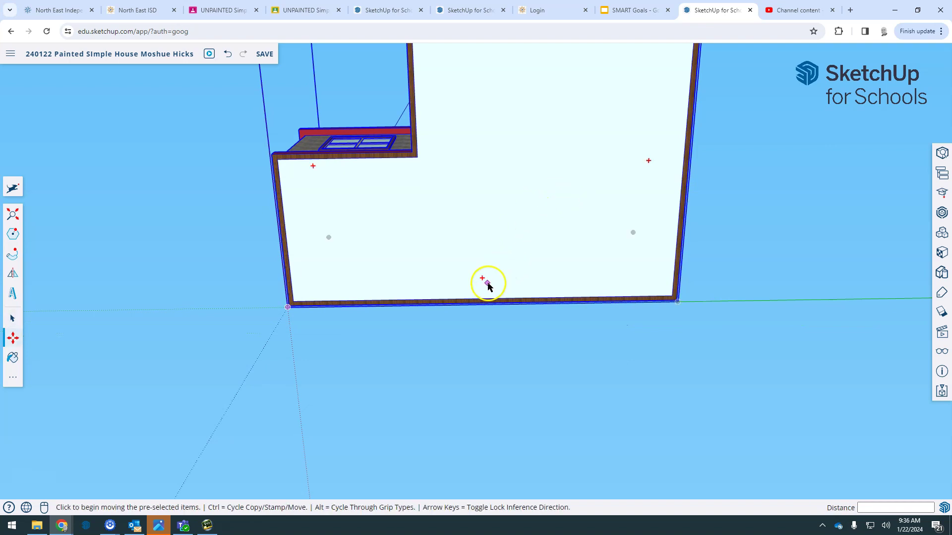
pyautogui.moveTo(481, 279)
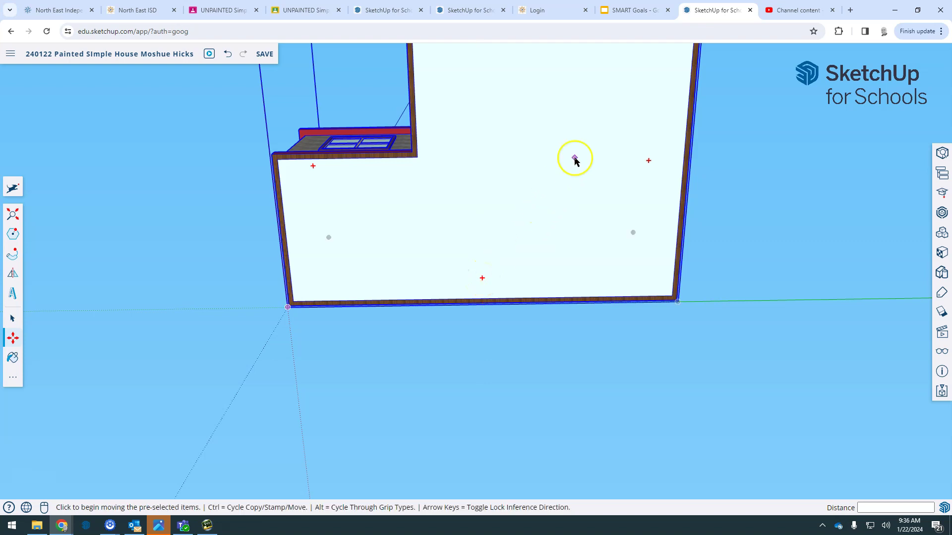
pyautogui.click(571, 197)
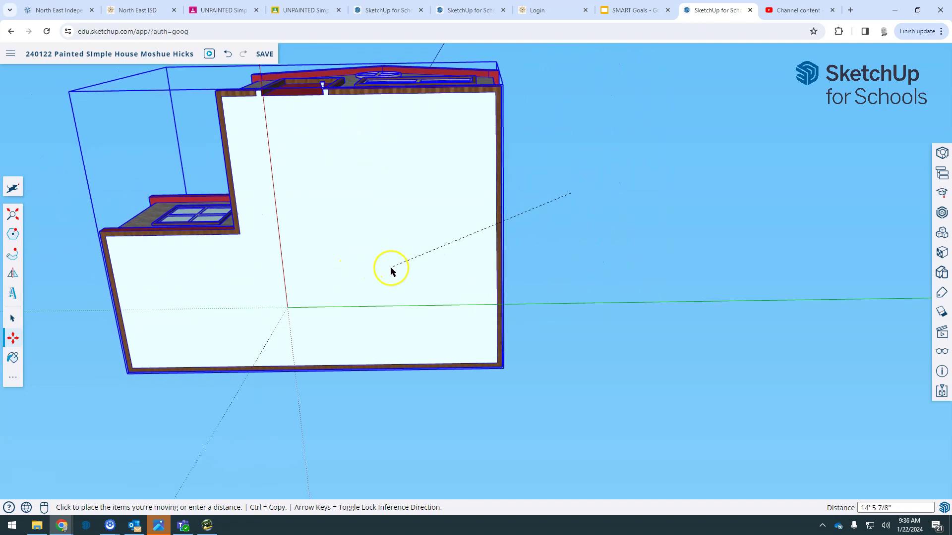
pyautogui.click(379, 319)
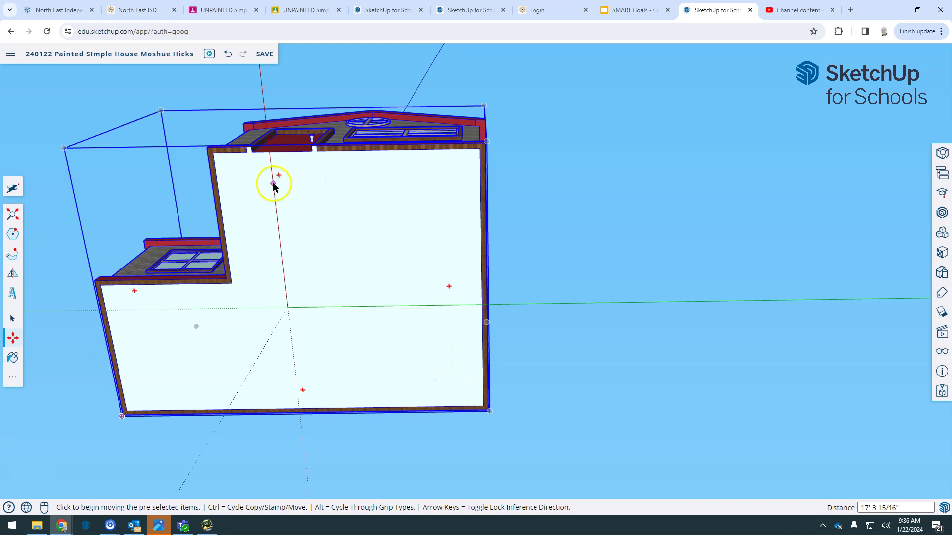
# - Shift the grouped house about 5 13/16" sideways so the centre mark near its front door sits on the red axis
pyautogui.scroll(5, 277, 194)
pyautogui.scroll(2, 278, 194)
pyautogui.moveTo(315, 211); pyautogui.dragTo(380, 199, button='middle')
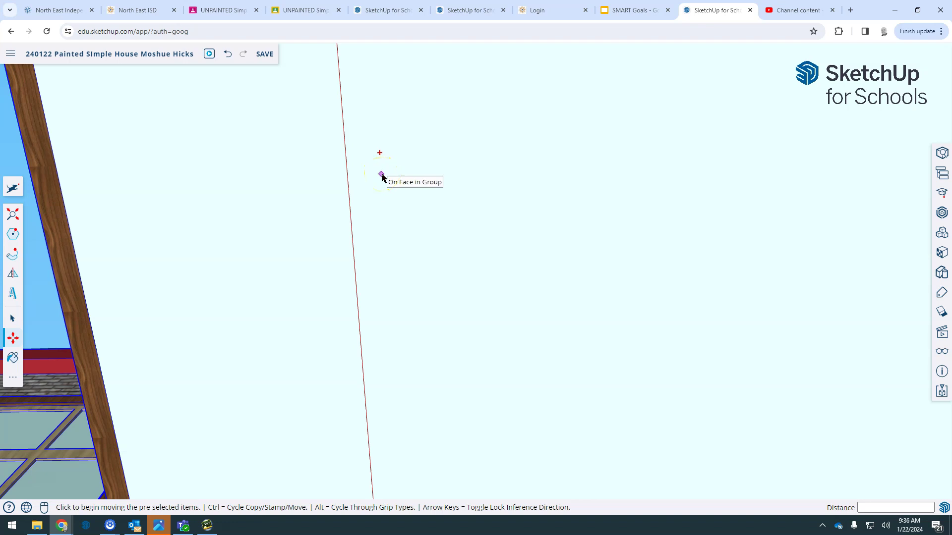
pyautogui.click(382, 175)
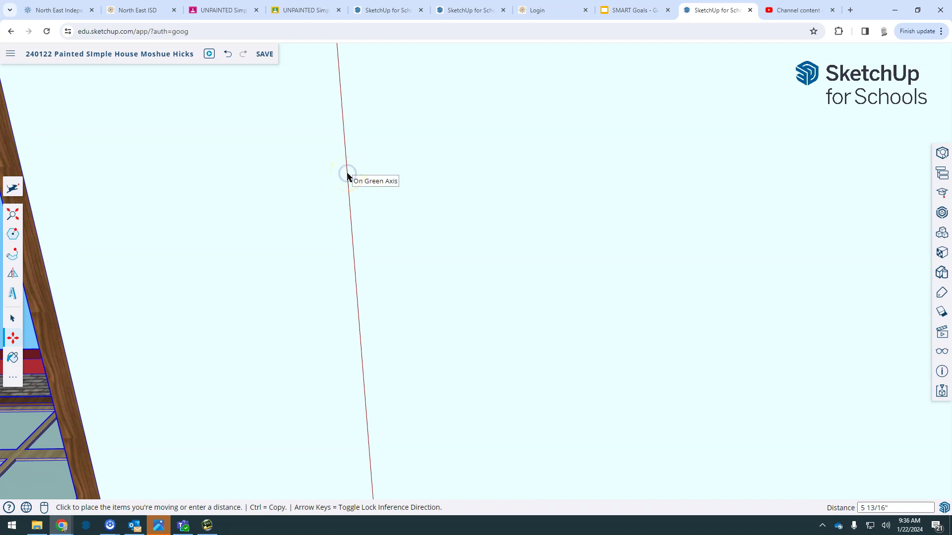
pyautogui.click(347, 175)
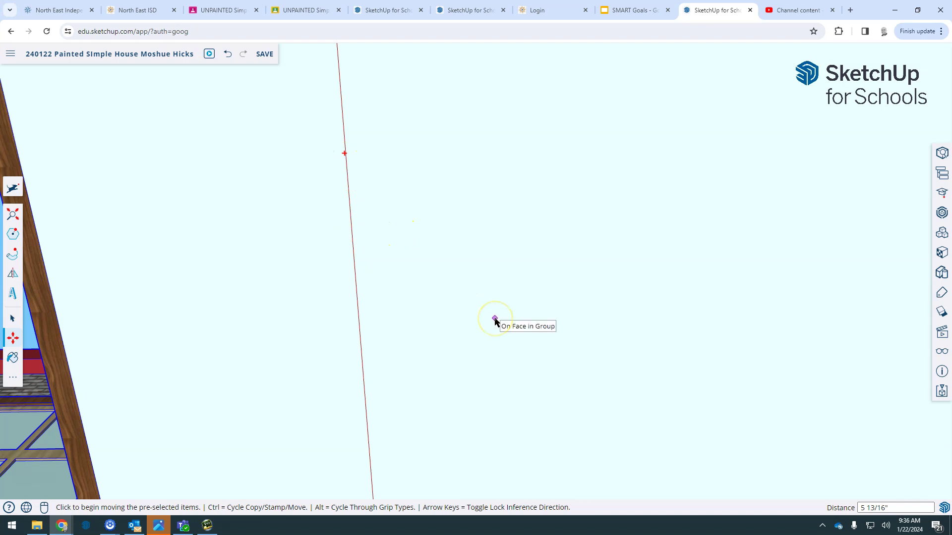
# - Move the grouped house about 1' 6 13/16" so the centre mark by its side wall lies on the green axis
pyautogui.scroll(-5, 495, 321)
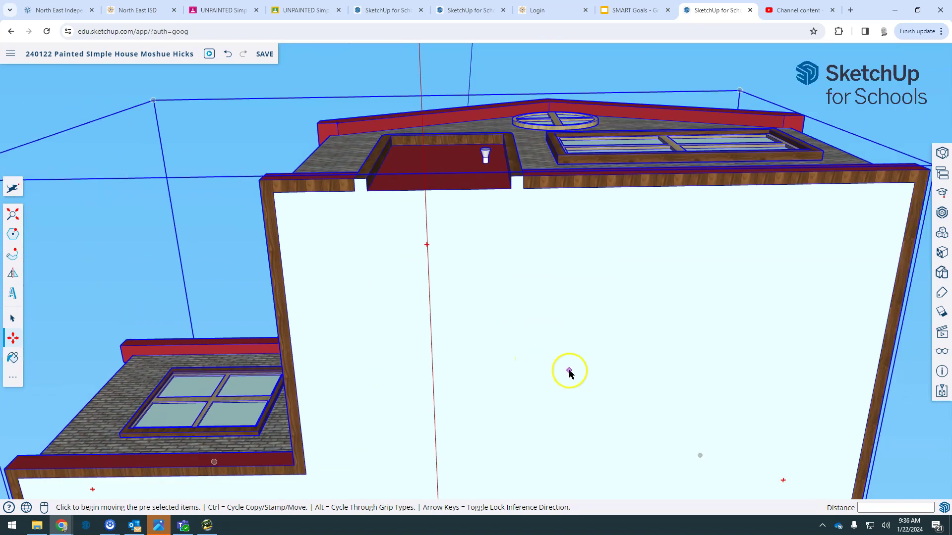
pyautogui.scroll(5, 569, 372)
pyautogui.moveTo(536, 329); pyautogui.dragTo(546, 278, button='middle')
pyautogui.press('m')
pyautogui.scroll(5, 680, 242)
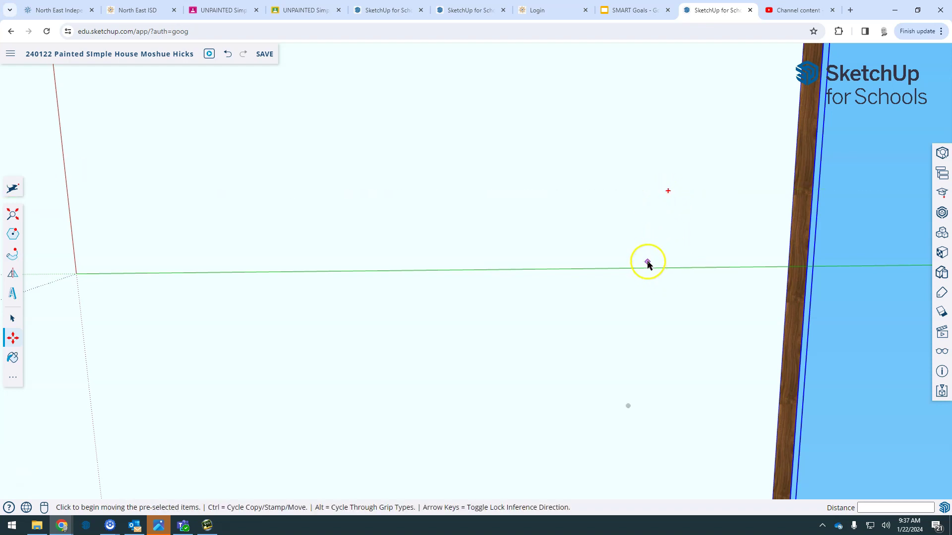
pyautogui.click(644, 194)
pyautogui.click(646, 218)
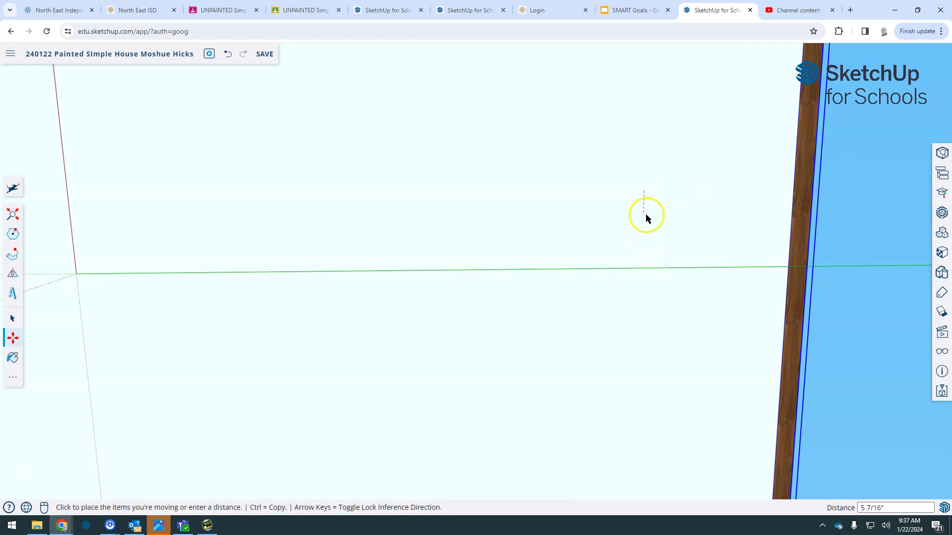
pyautogui.click(642, 269)
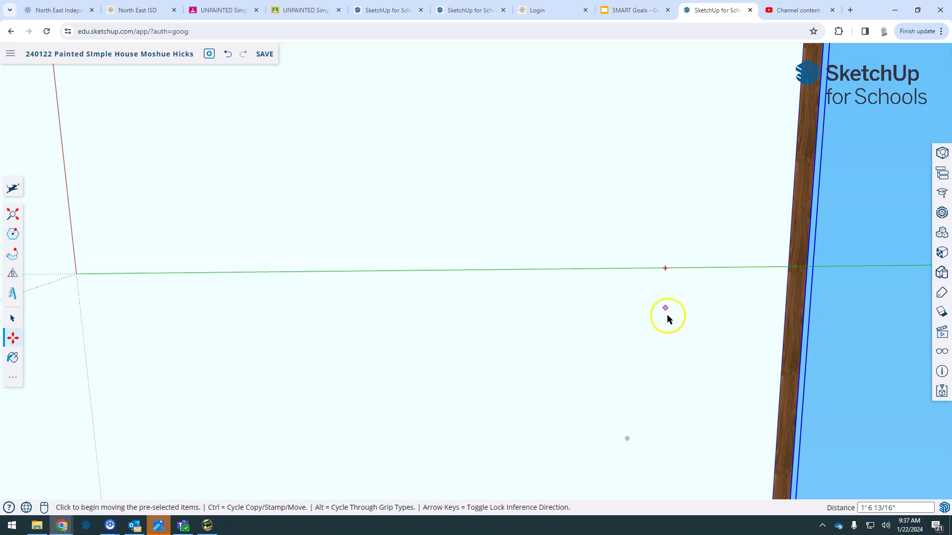
# - Deselect the house and turn off the display of the model axes
pyautogui.scroll(-2, 424, 291)
pyautogui.scroll(-6, 294, 305)
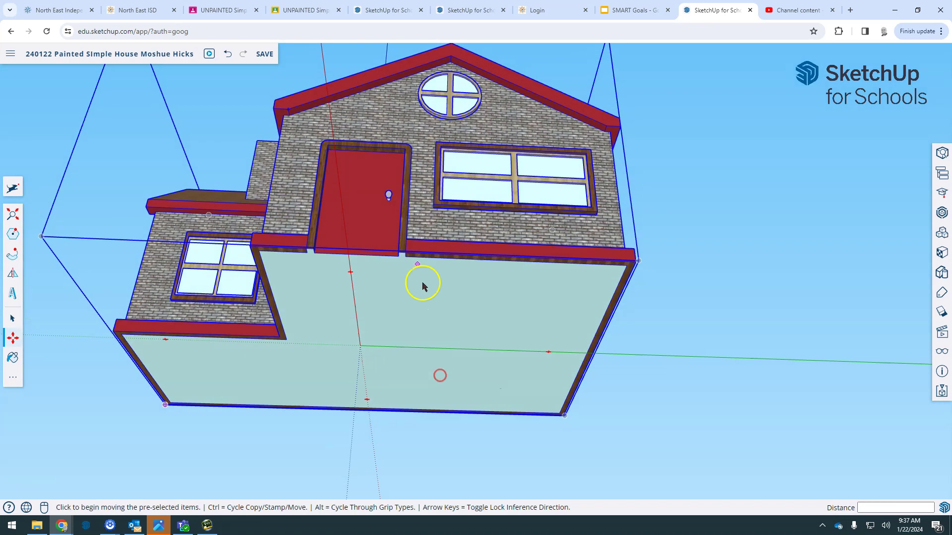
pyautogui.moveTo(423, 286); pyautogui.dragTo(507, 287, button='middle')
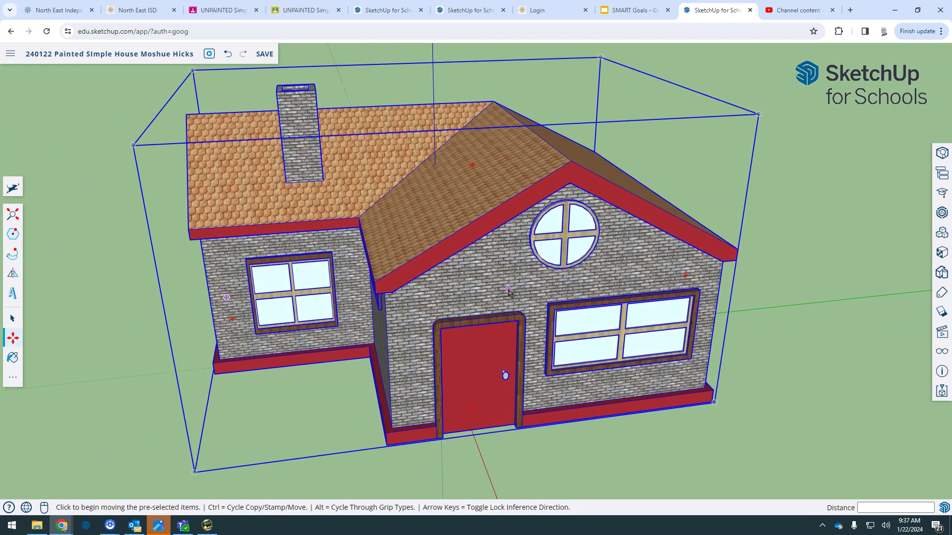
pyautogui.scroll(-2, 507, 287)
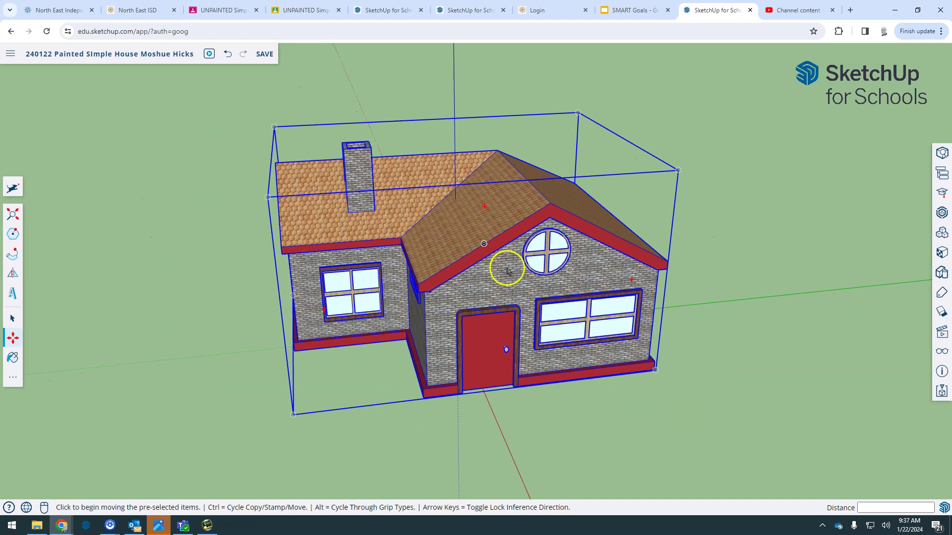
pyautogui.press('space')
pyautogui.click(705, 251)
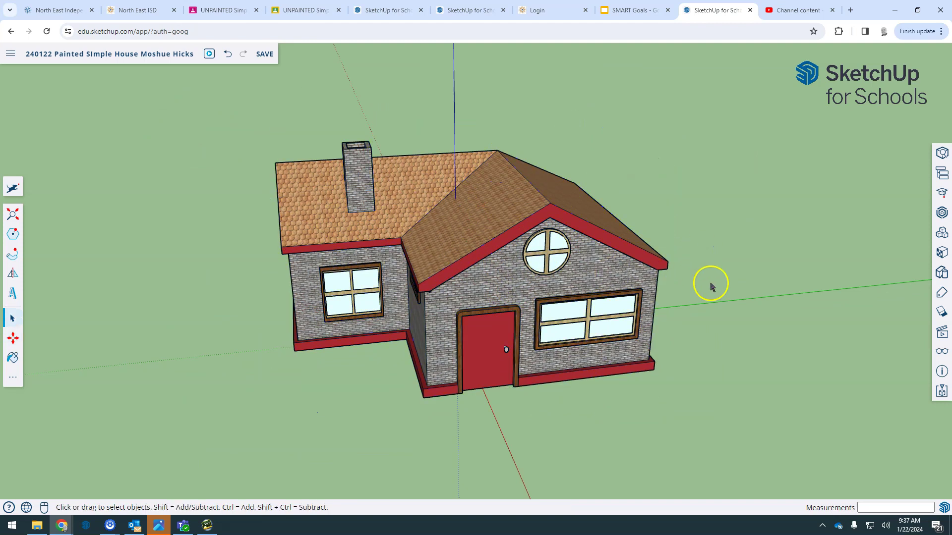
pyautogui.scroll(1, 711, 285)
pyautogui.keyDown('shift'); pyautogui.moveTo(717, 290); pyautogui.dragTo(759, 285, button='middle'); pyautogui.keyUp('shift')
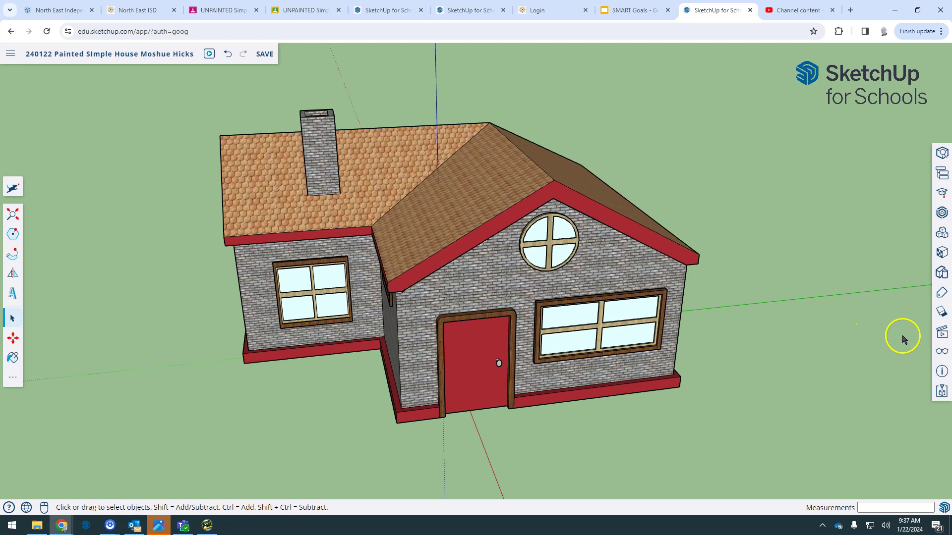
pyautogui.click(942, 353)
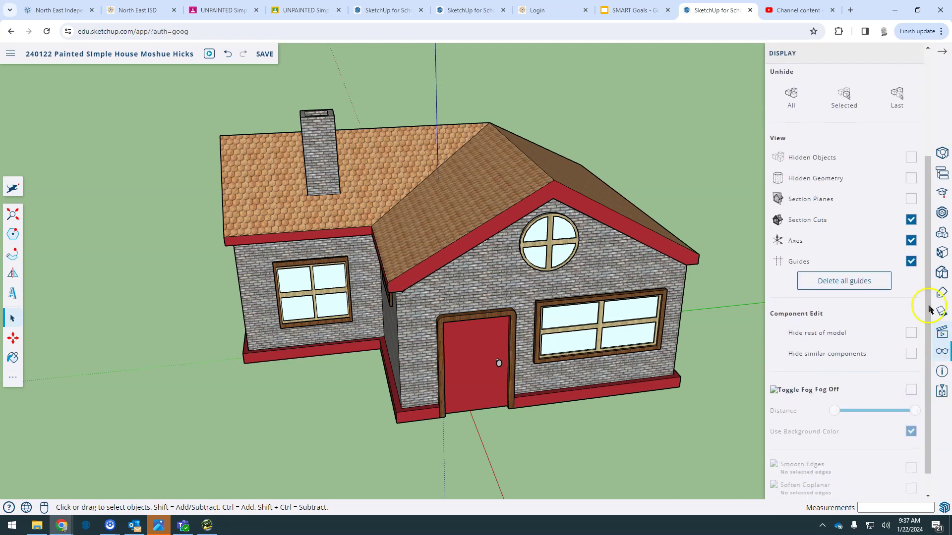
pyautogui.click(911, 241)
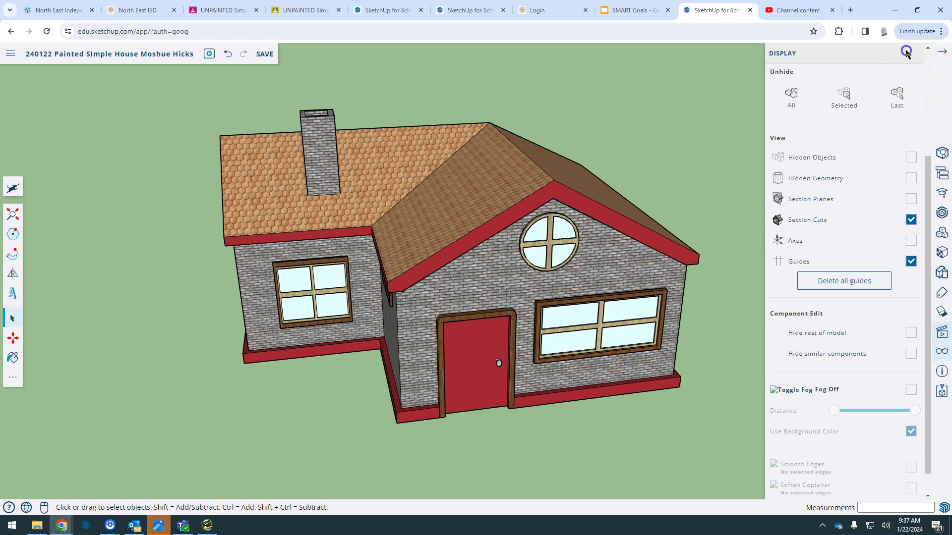
pyautogui.click(942, 52)
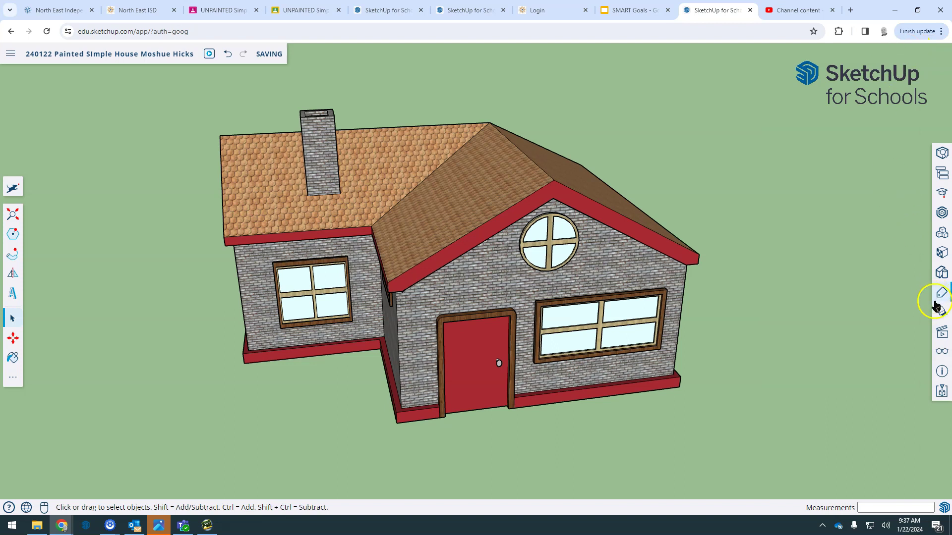
# - Delete the "(Last Image Export)" scene from the saved scenes
pyautogui.click(939, 333)
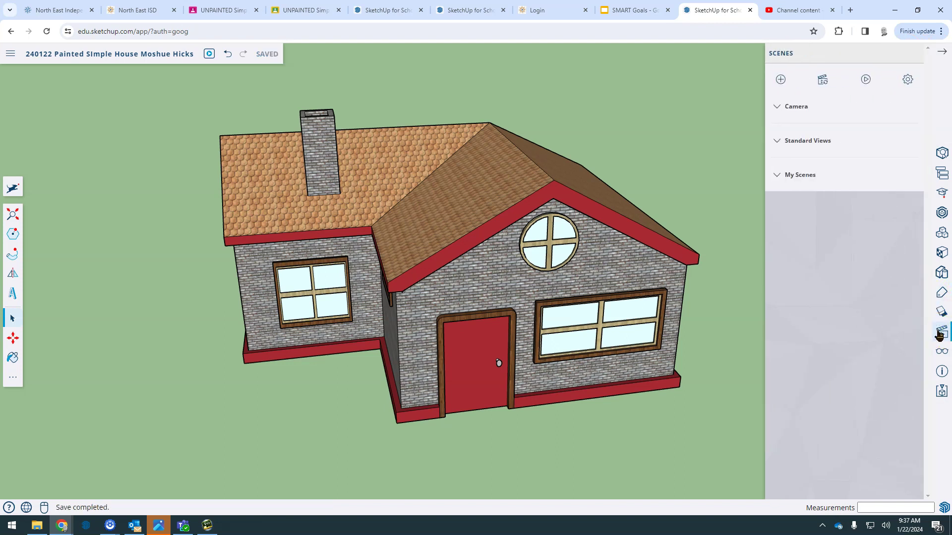
pyautogui.click(778, 178)
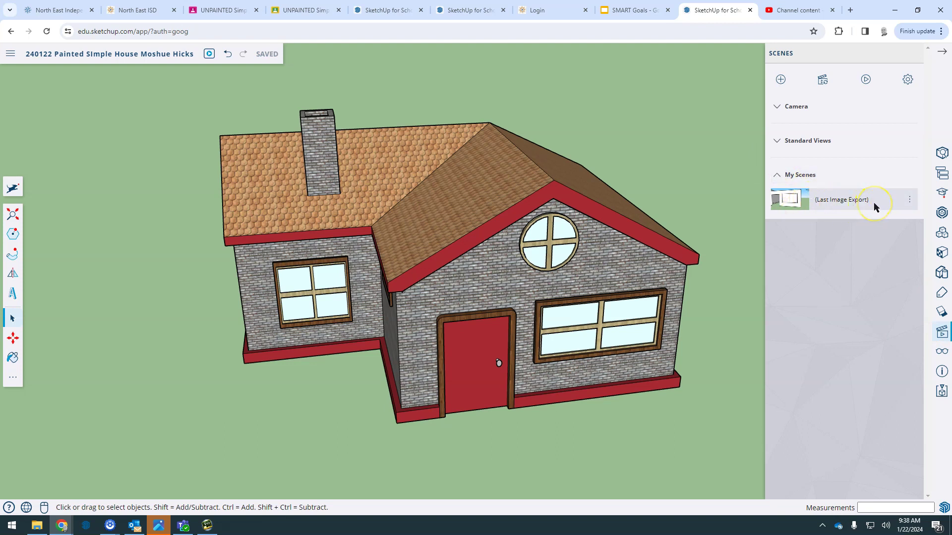
pyautogui.click(910, 199)
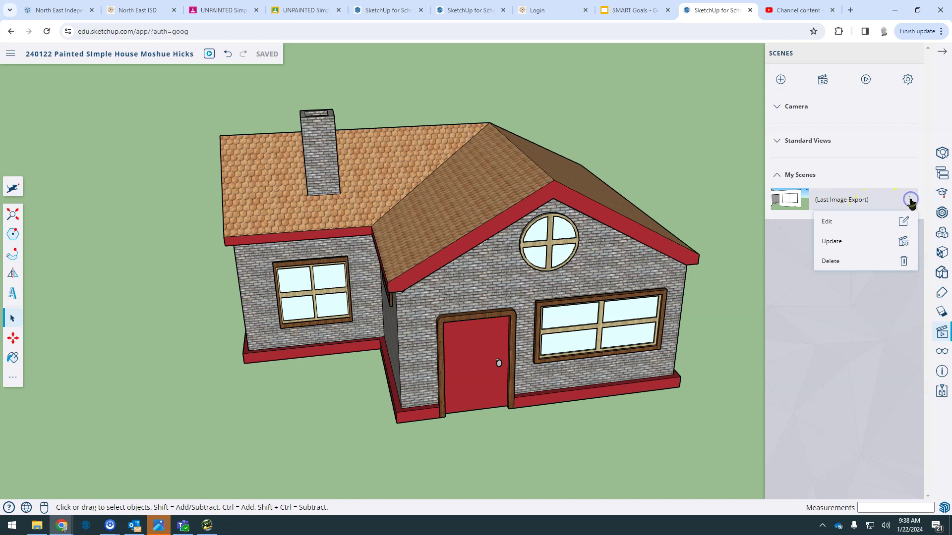
pyautogui.click(910, 252)
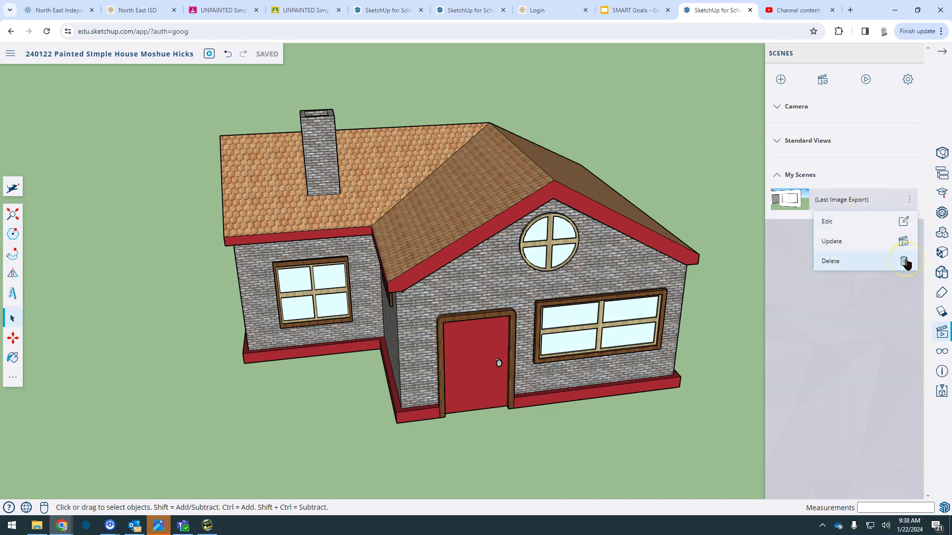
pyautogui.click(899, 211)
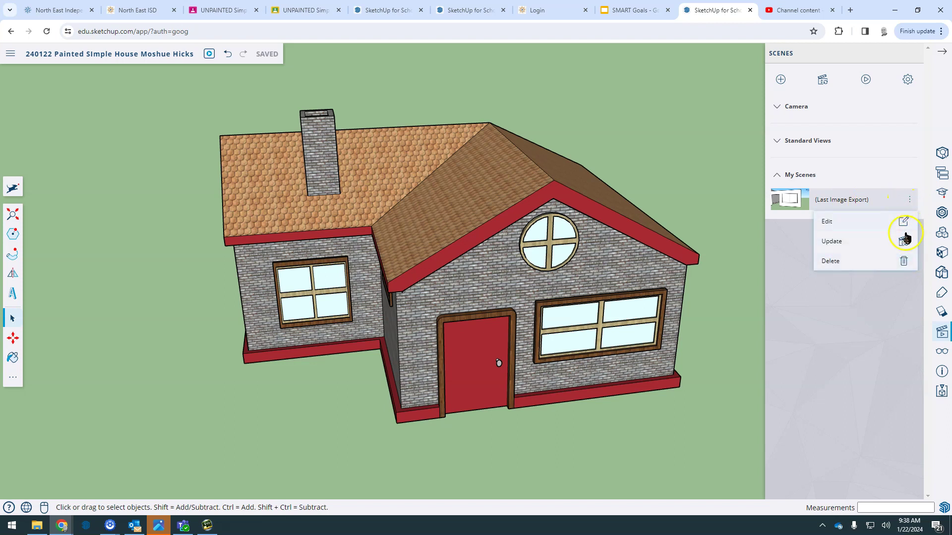
pyautogui.click(905, 265)
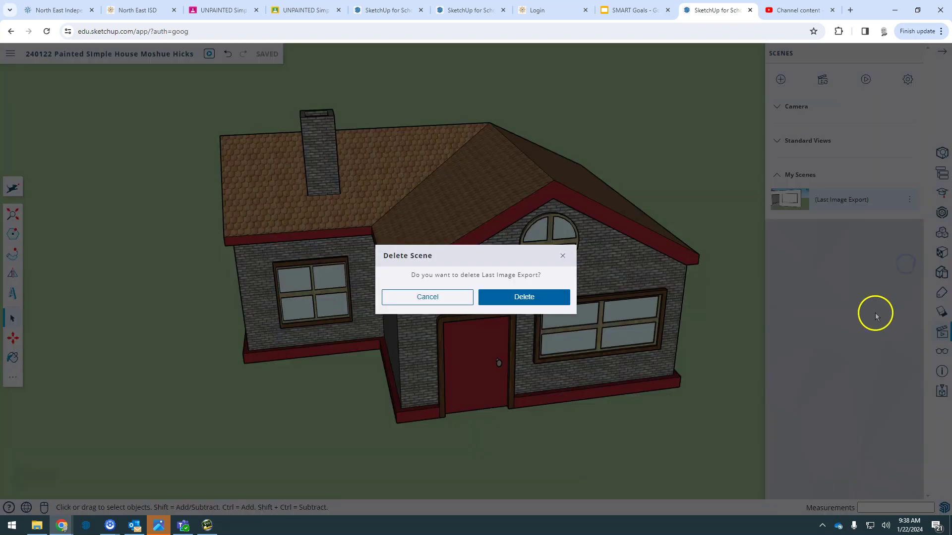
pyautogui.click(545, 295)
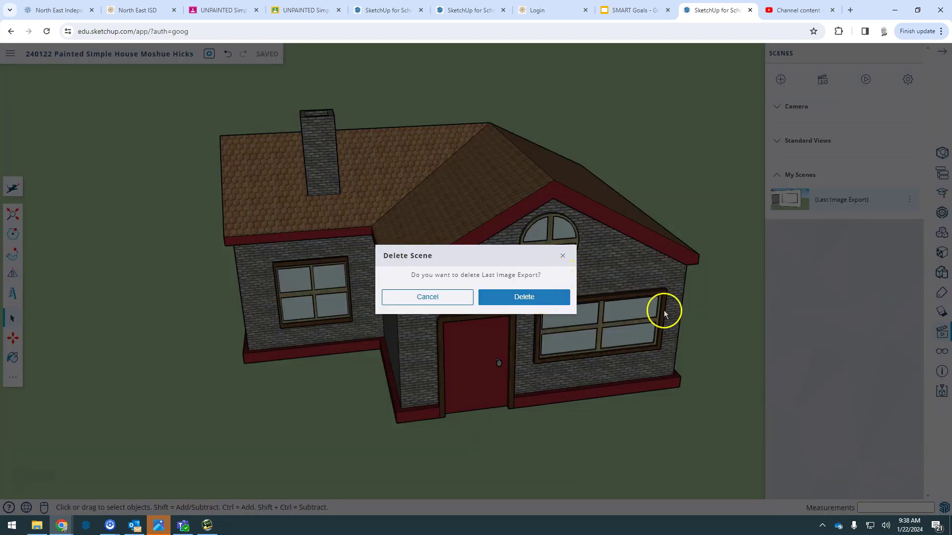
pyautogui.click(528, 299)
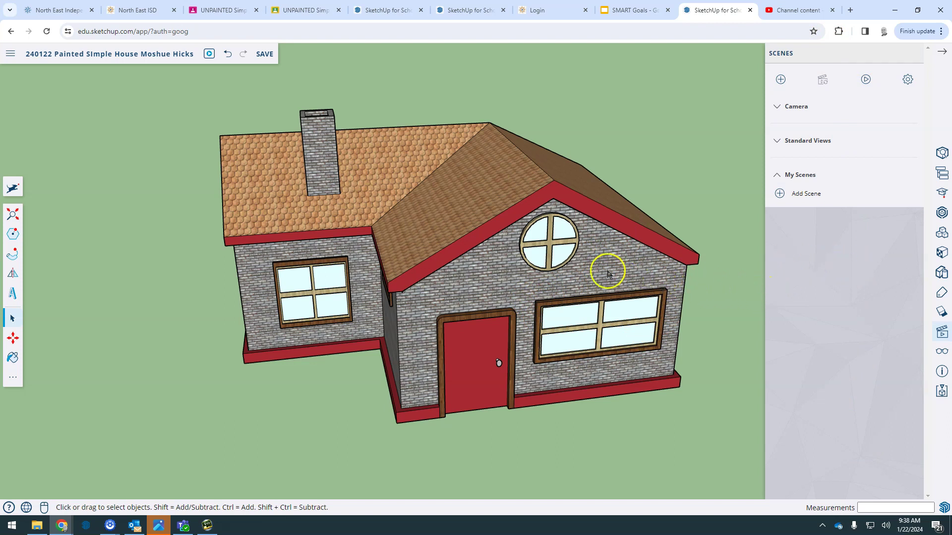
pyautogui.click(943, 53)
# - Add a scene of the house seen from above at an angle, showing the front door and the recessed wing
pyautogui.moveTo(606, 272)
pyautogui.mouseDown(button='middle')
pyautogui.moveTo(622, 259)
pyautogui.moveTo(646, 272)
pyautogui.mouseUp(button='middle')
pyautogui.scroll(3, 542, 389)
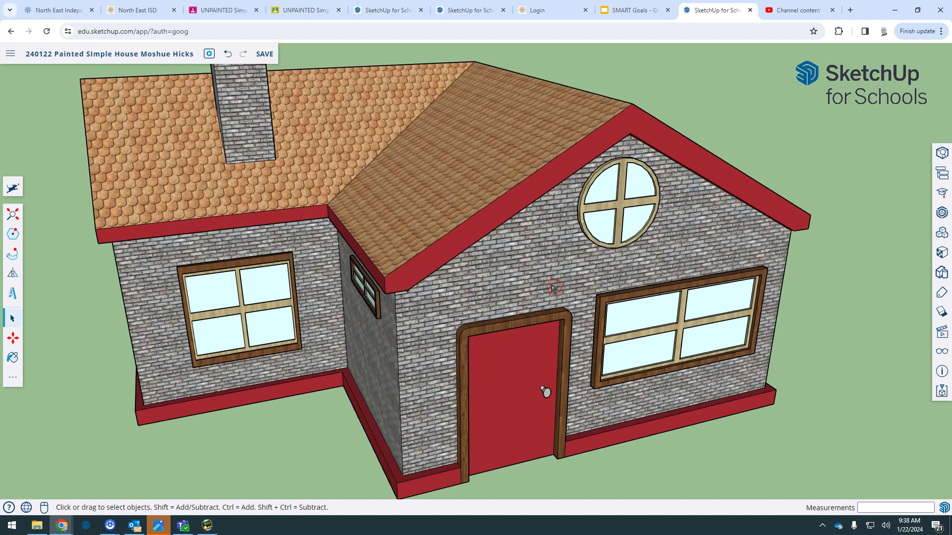
pyautogui.scroll(-2, 552, 287)
pyautogui.moveTo(558, 281); pyautogui.dragTo(571, 296, button='middle')
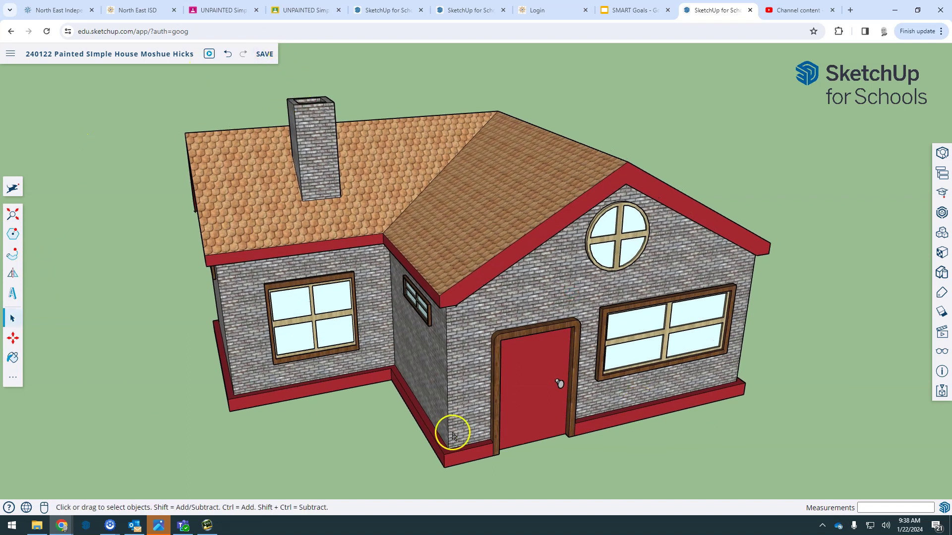
pyautogui.click(942, 335)
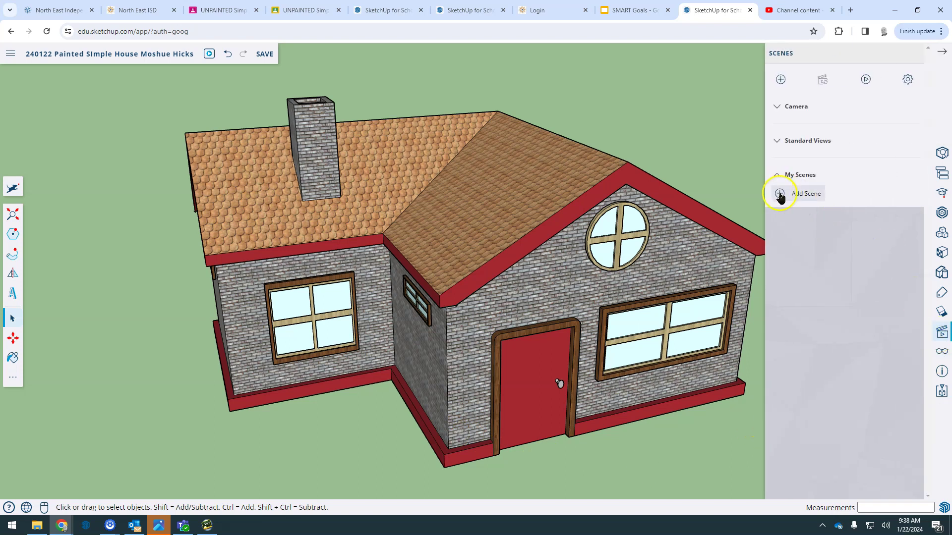
pyautogui.click(779, 195)
pyautogui.click(779, 195)
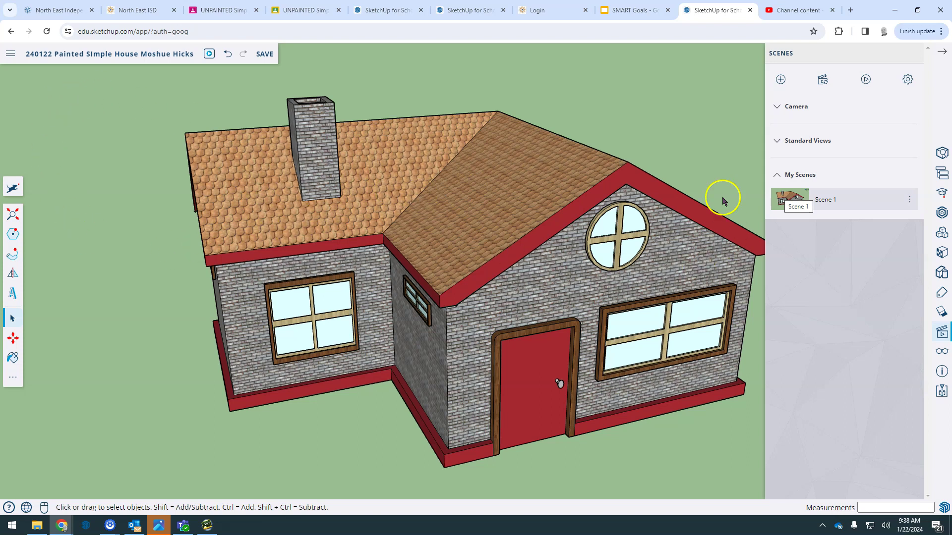
pyautogui.click(942, 53)
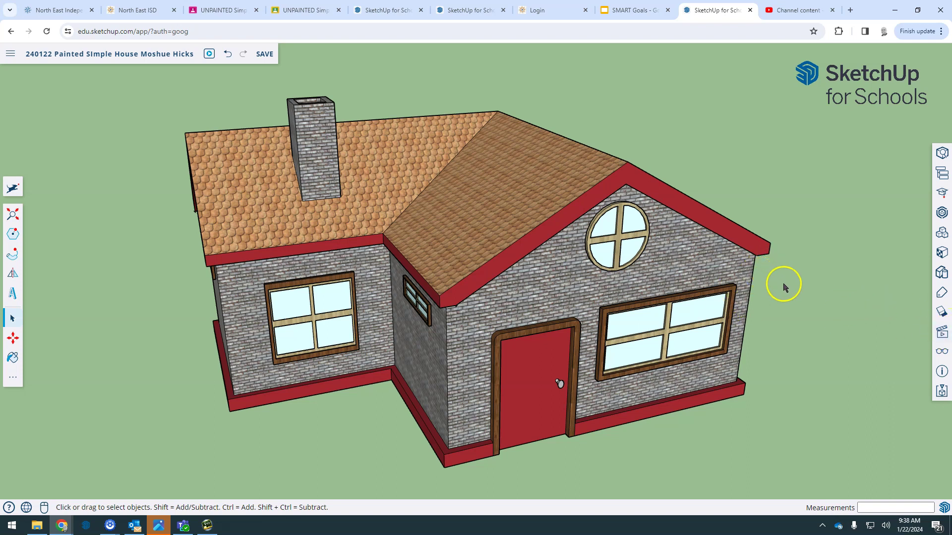
# - Add a second scene from the front corner that shows the door wall and the side wall with two windows
pyautogui.moveTo(800, 308); pyautogui.dragTo(572, 274, button='middle')
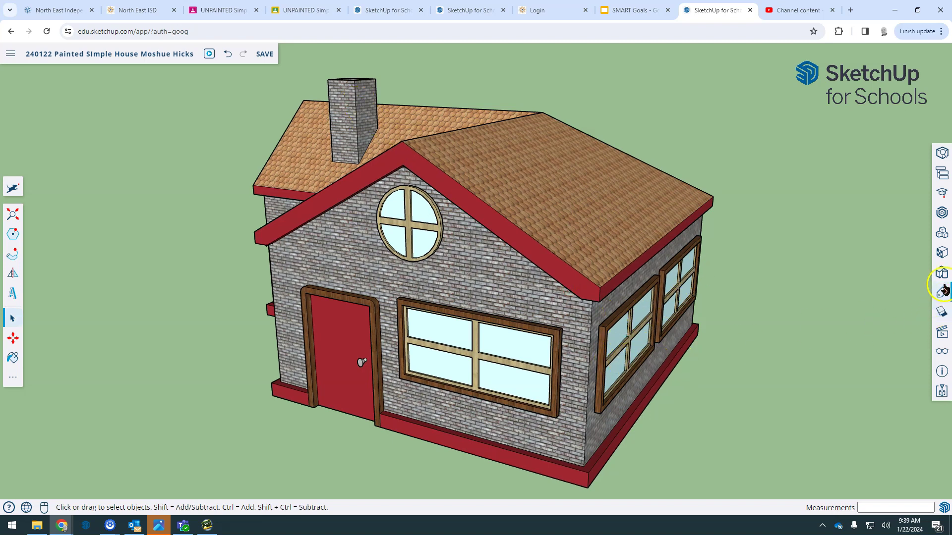
pyautogui.click(944, 334)
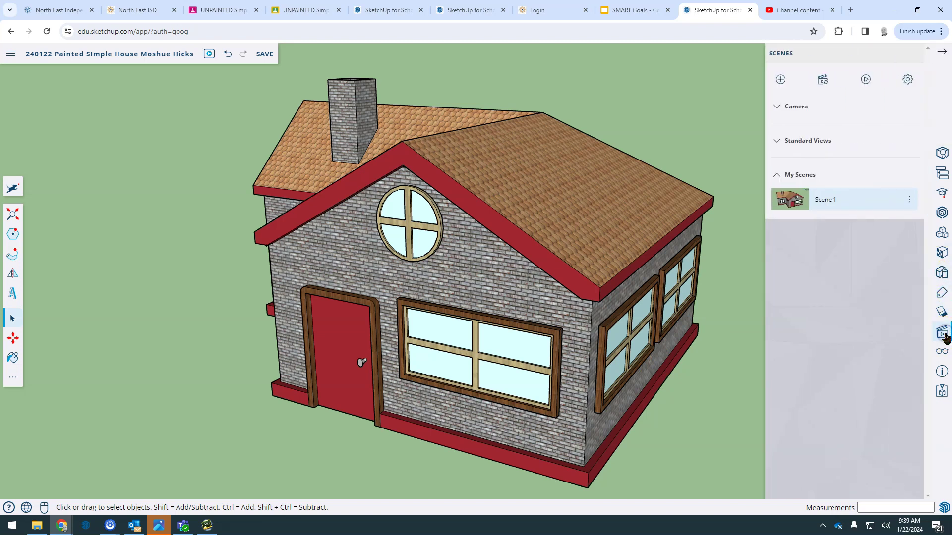
pyautogui.click(779, 191)
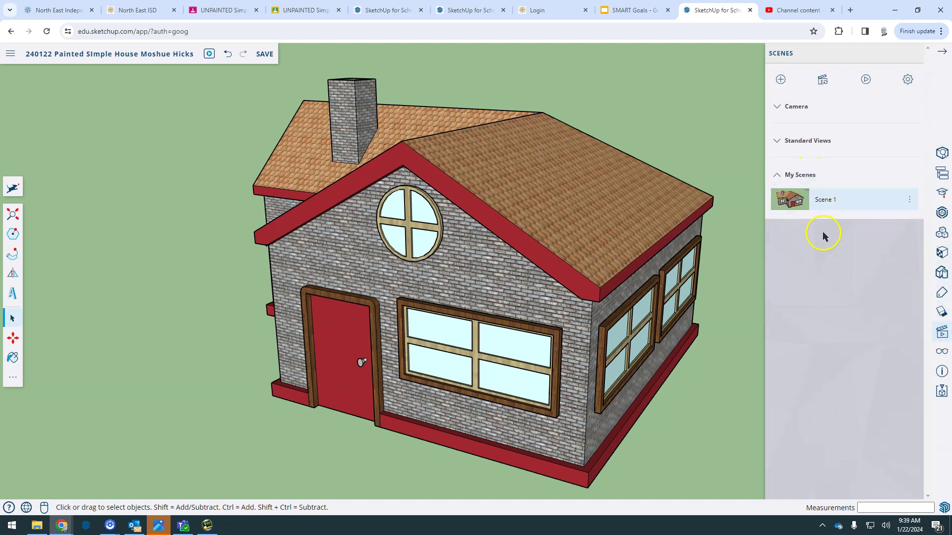